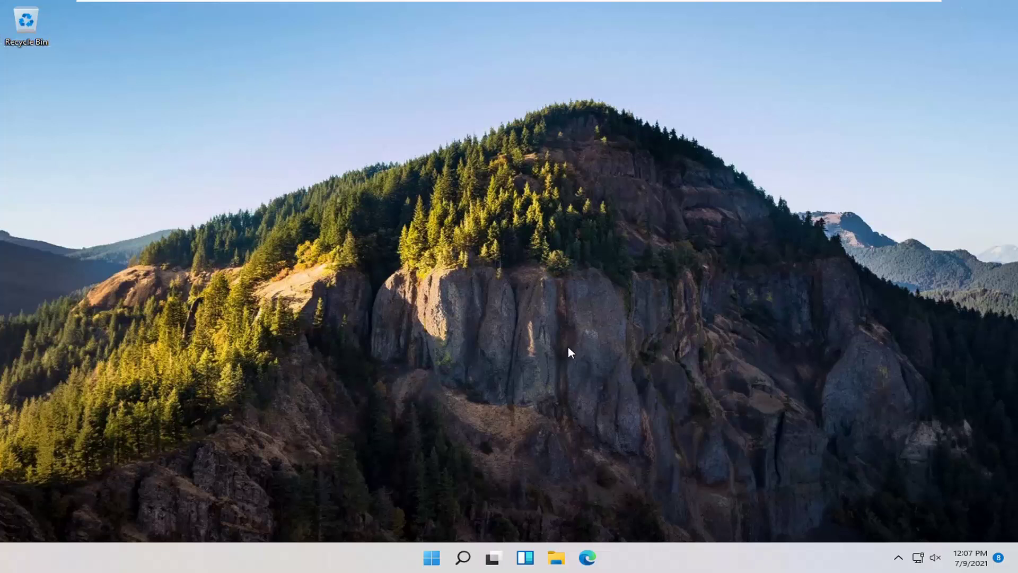
# Step: Bring up the Turn Windows features on or off dialog from search
pyautogui.click(463, 561)
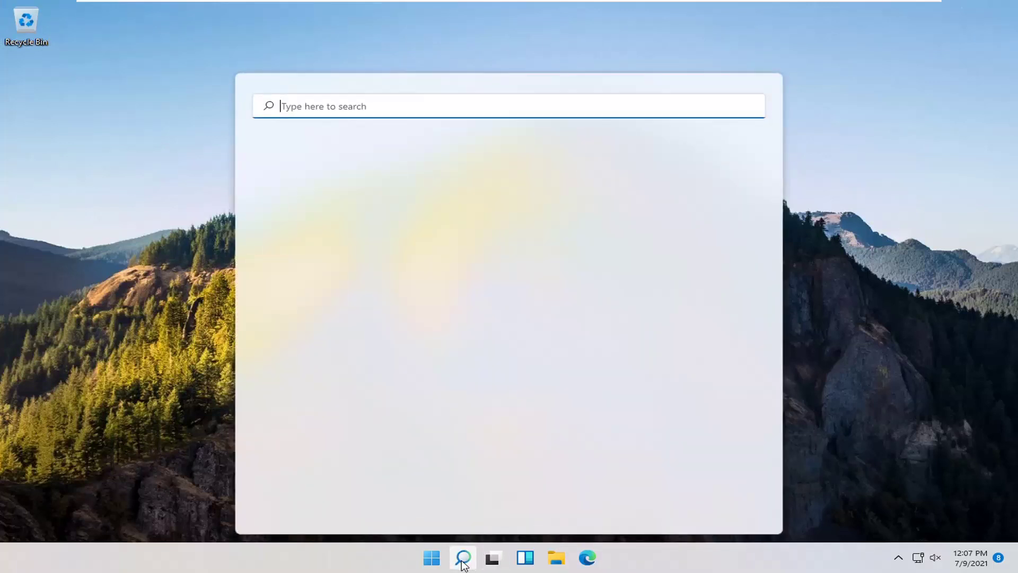
pyautogui.write('w')
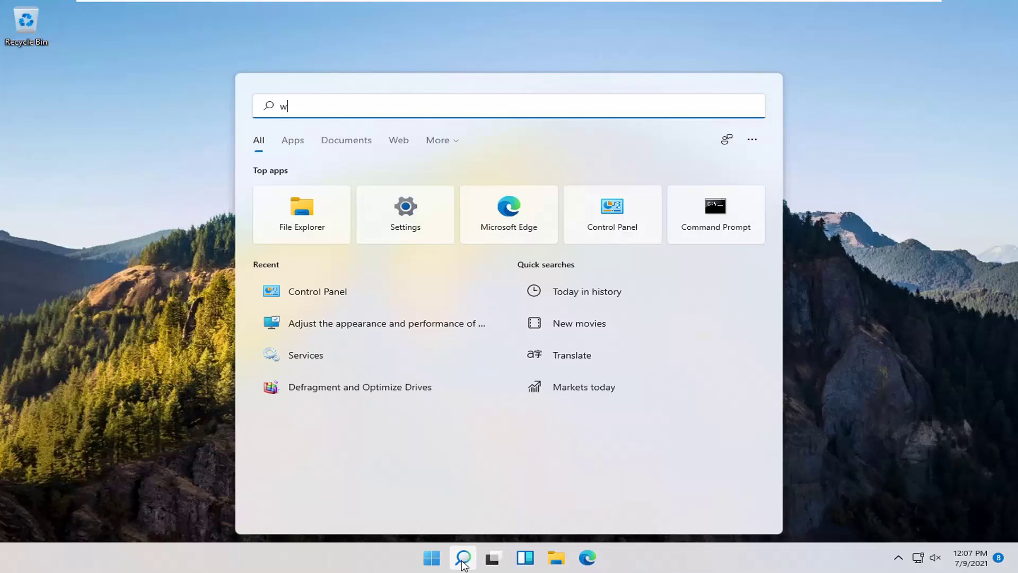
pyautogui.write('indows featur')
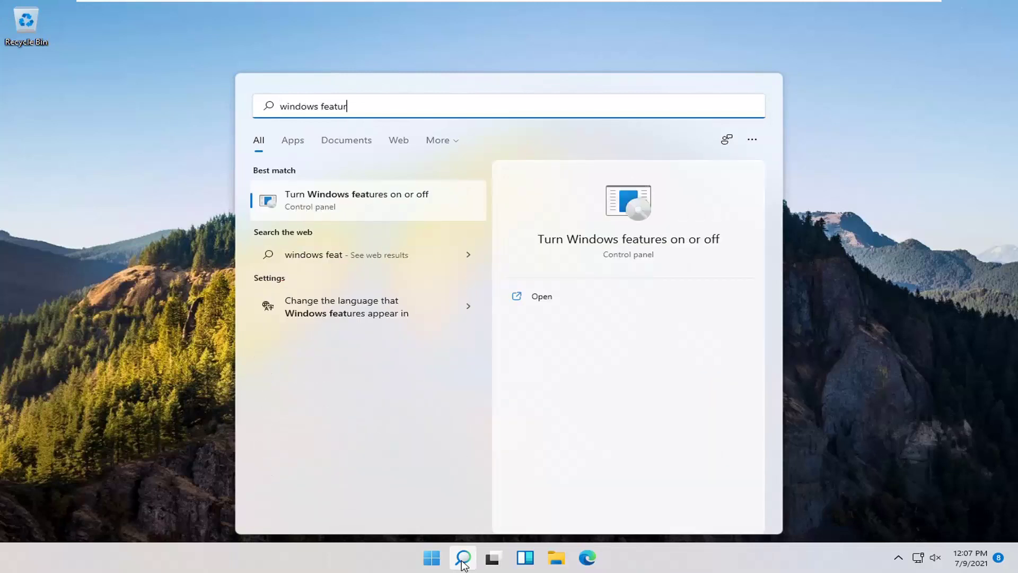
pyautogui.write('es')
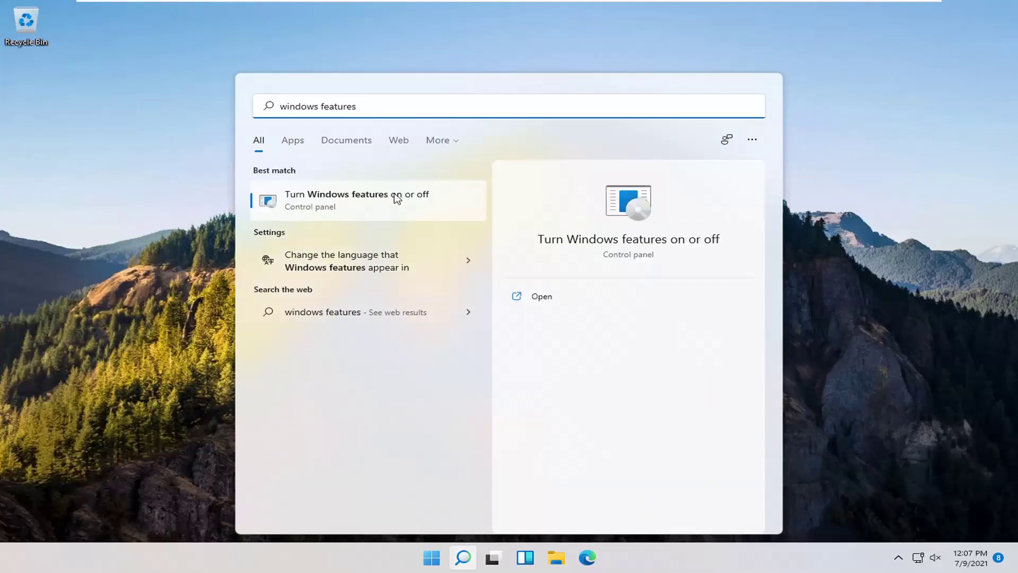
pyautogui.click(383, 198)
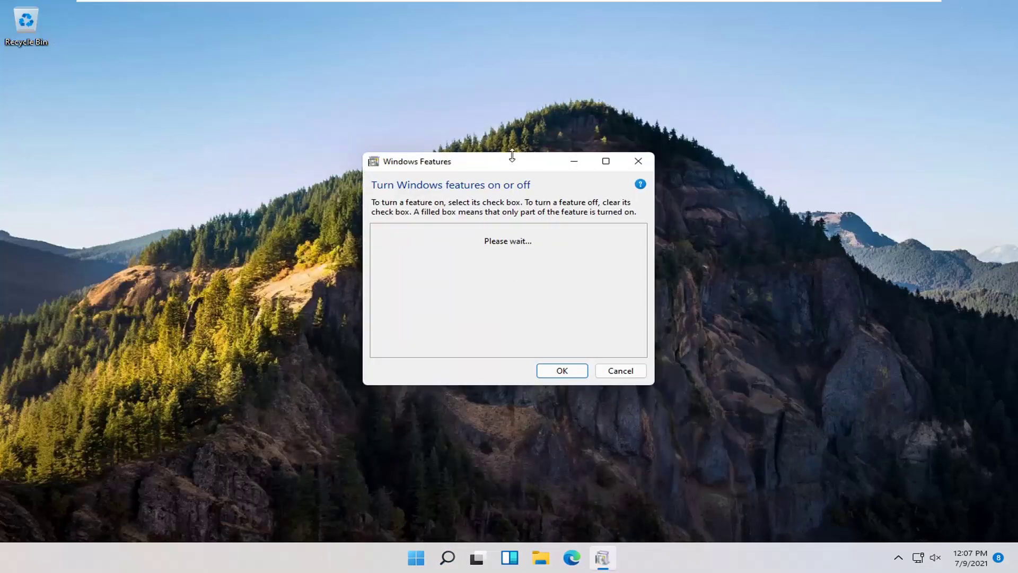
pyautogui.moveTo(514, 162); pyautogui.dragTo(521, 157)
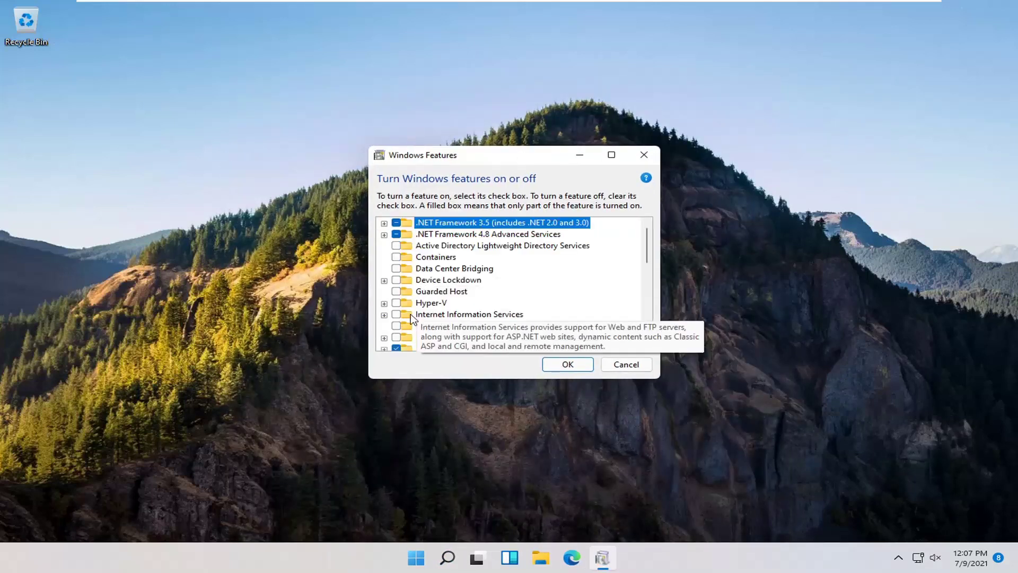
pyautogui.scroll(-2, 486, 318)
pyautogui.scroll(-1, 446, 318)
pyautogui.scroll(-3, 446, 319)
pyautogui.scroll(-1, 422, 295)
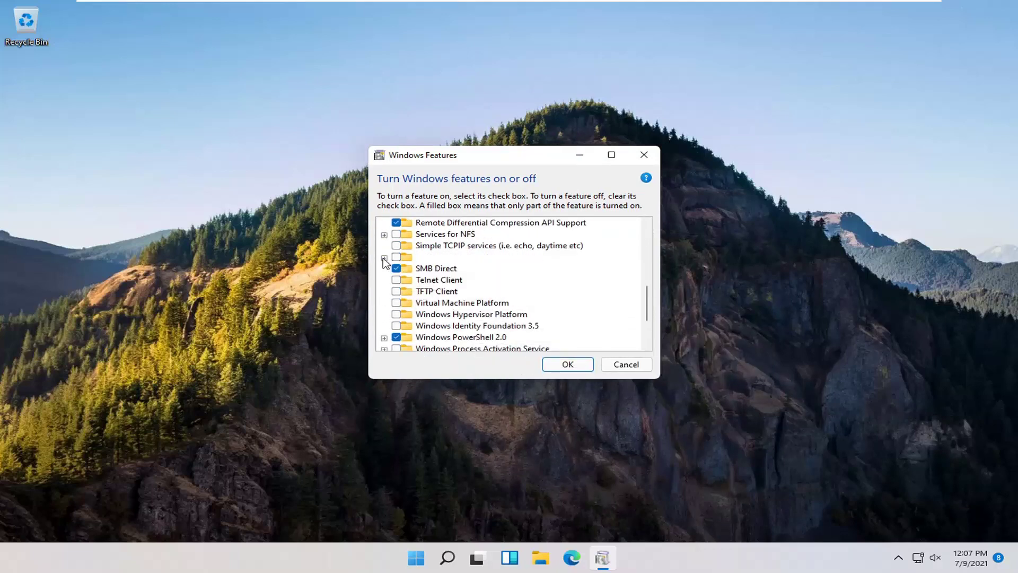
# Step: Enable SMB 1.0/CIFS Client under SMB 1.0/CIFS File Sharing Support and confirm
pyautogui.click(384, 257)
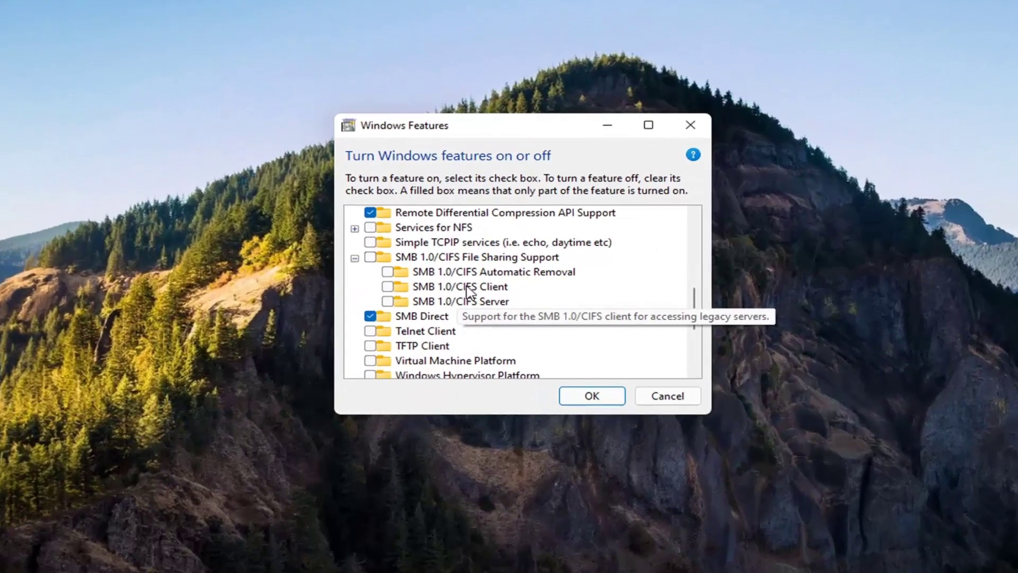
pyautogui.click(388, 287)
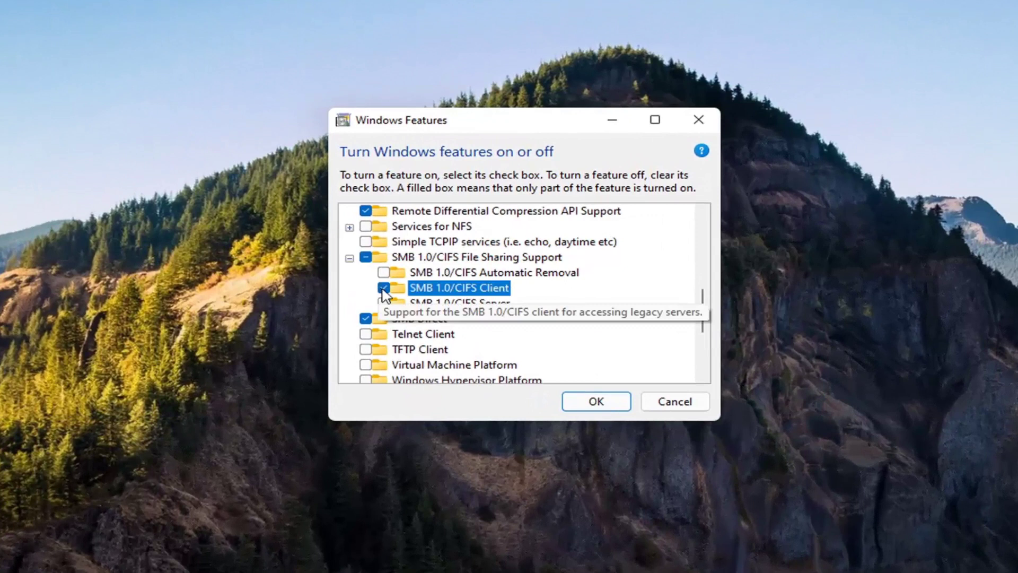
pyautogui.click(609, 407)
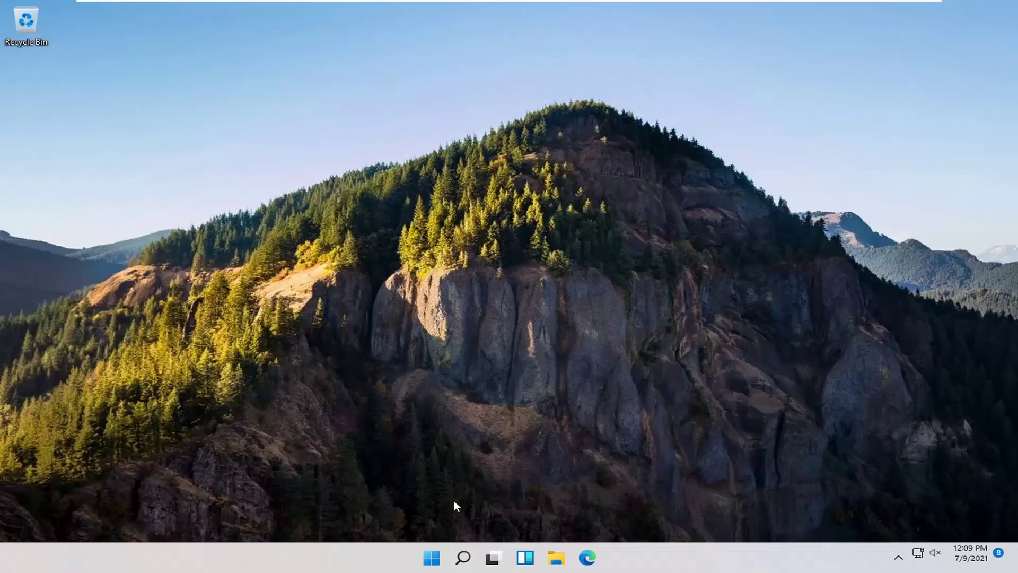
# Step: Launch Control Panel from search and switch it to Category view
pyautogui.click(462, 557)
pyautogui.write('co')
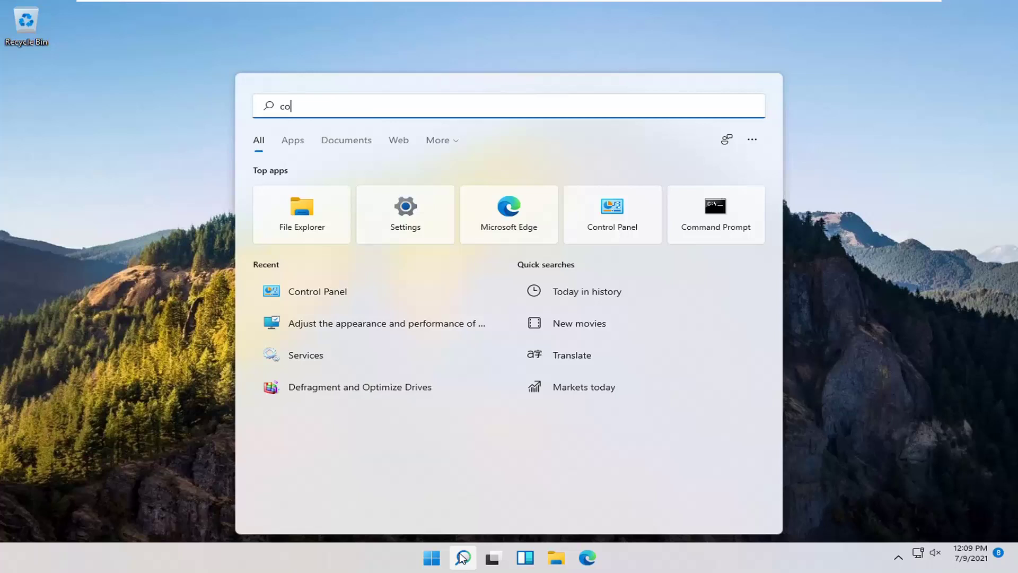
pyautogui.write('ntrol panel')
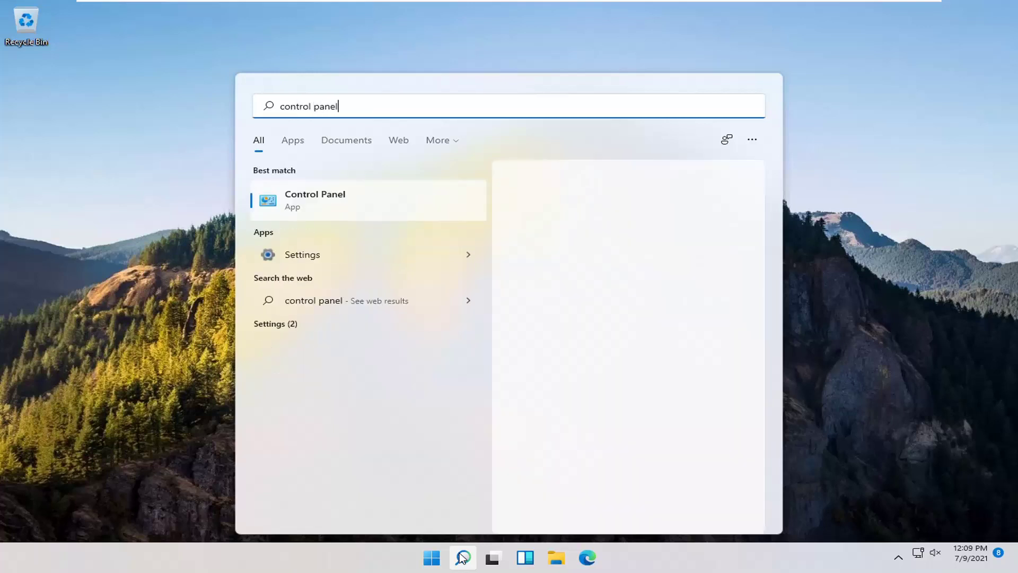
pyautogui.click(332, 212)
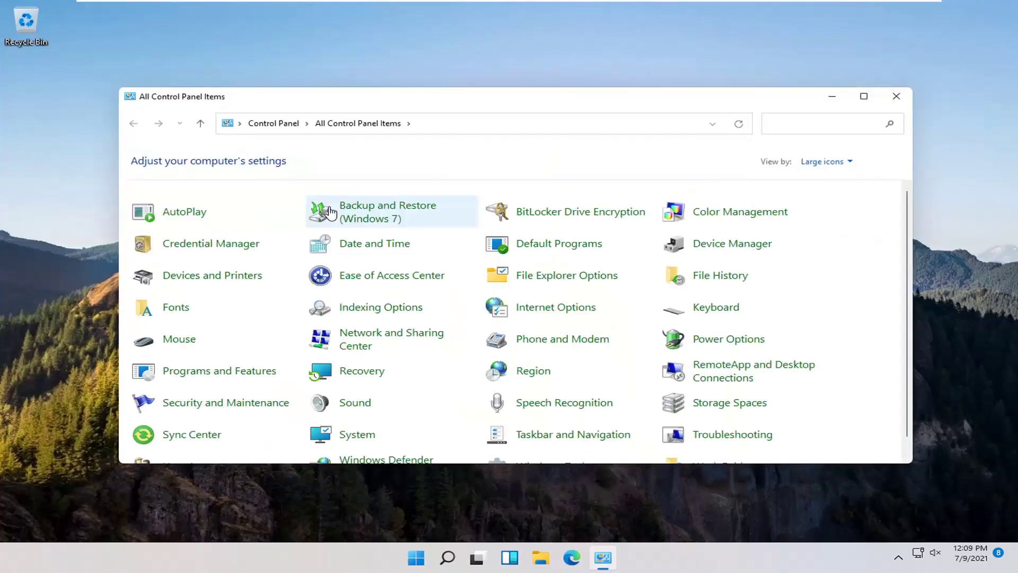
pyautogui.click(824, 162)
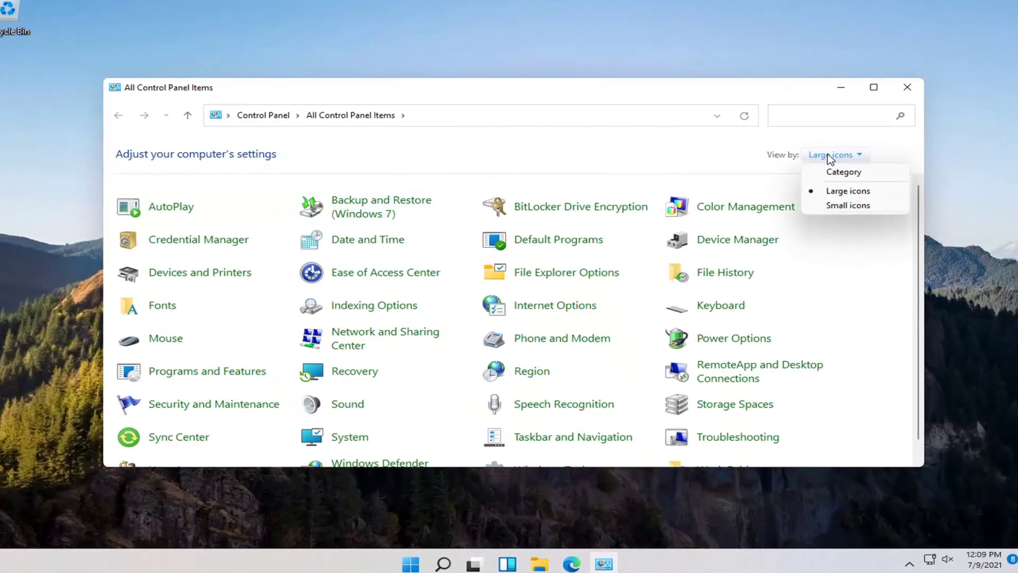
pyautogui.click(842, 173)
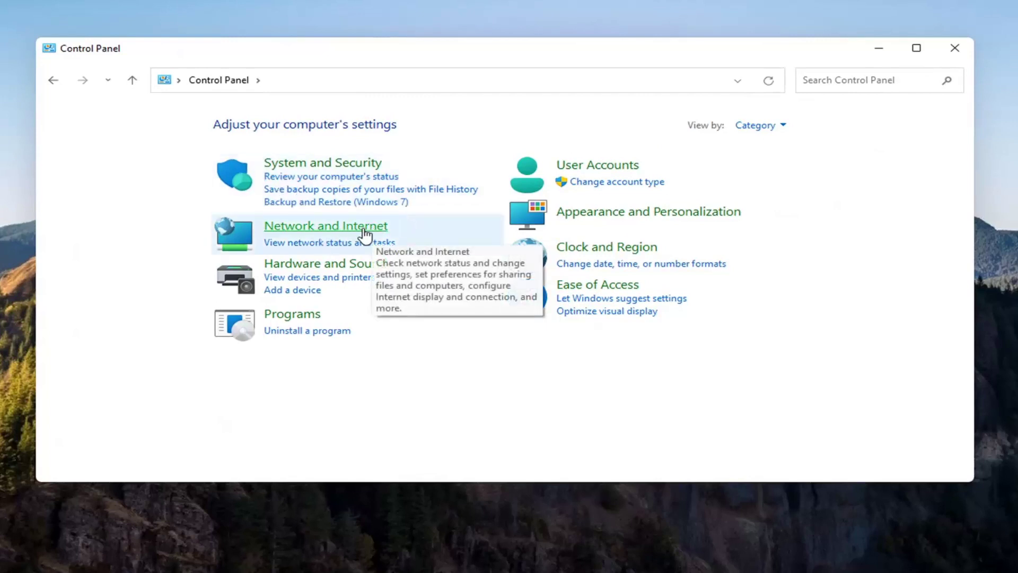
# Step: Go through Network and Internet to Network and Sharing Center's advanced sharing settings
pyautogui.click(364, 234)
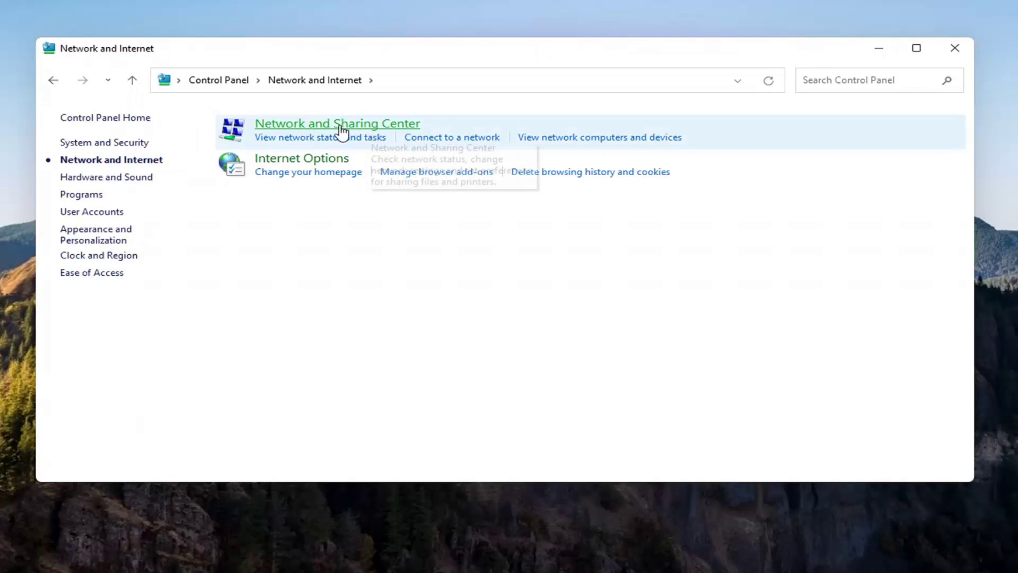
pyautogui.click(372, 124)
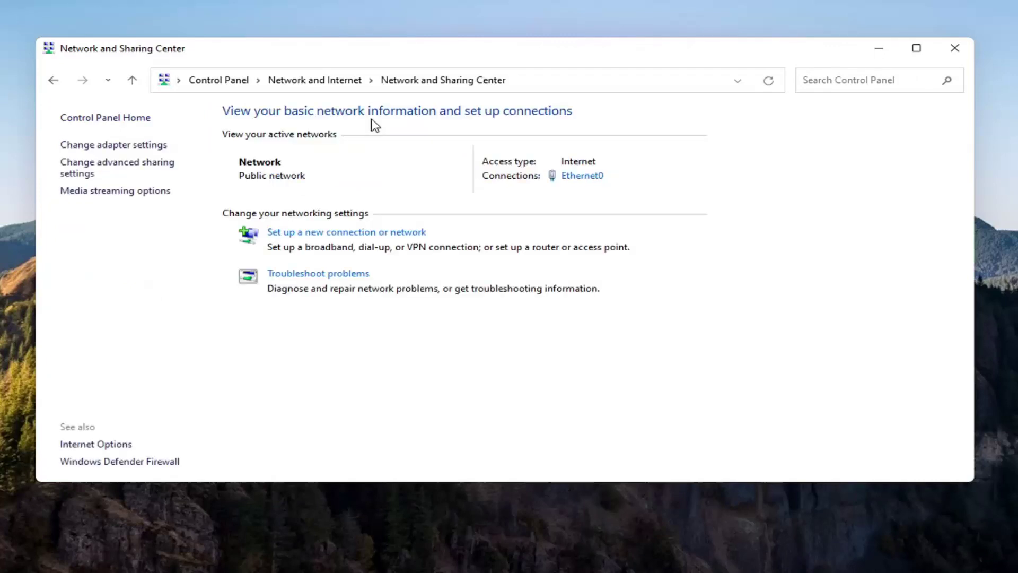
pyautogui.click(83, 174)
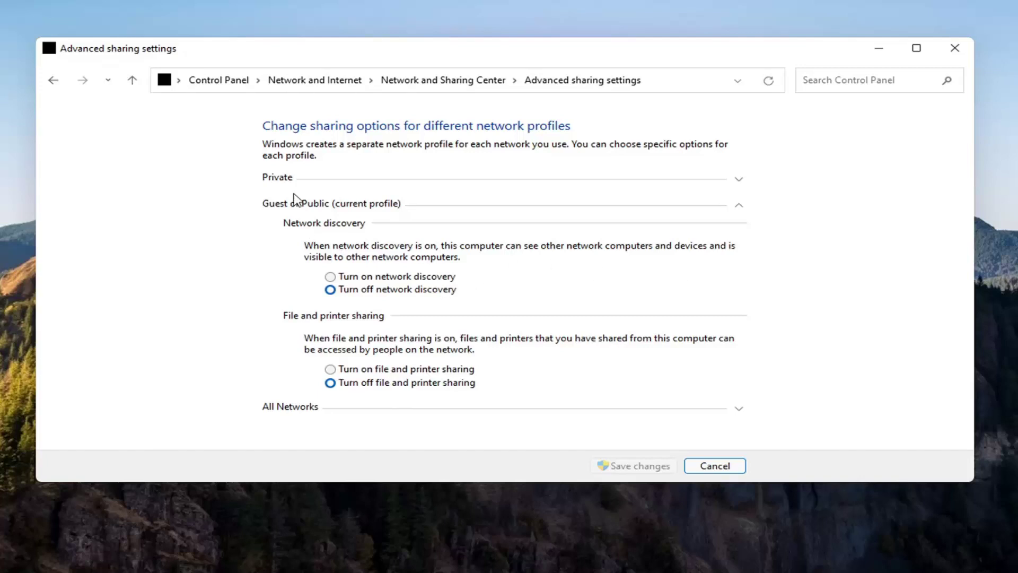
# Step: Turn on file and printer sharing for the Private profile and save the change
pyautogui.click(301, 178)
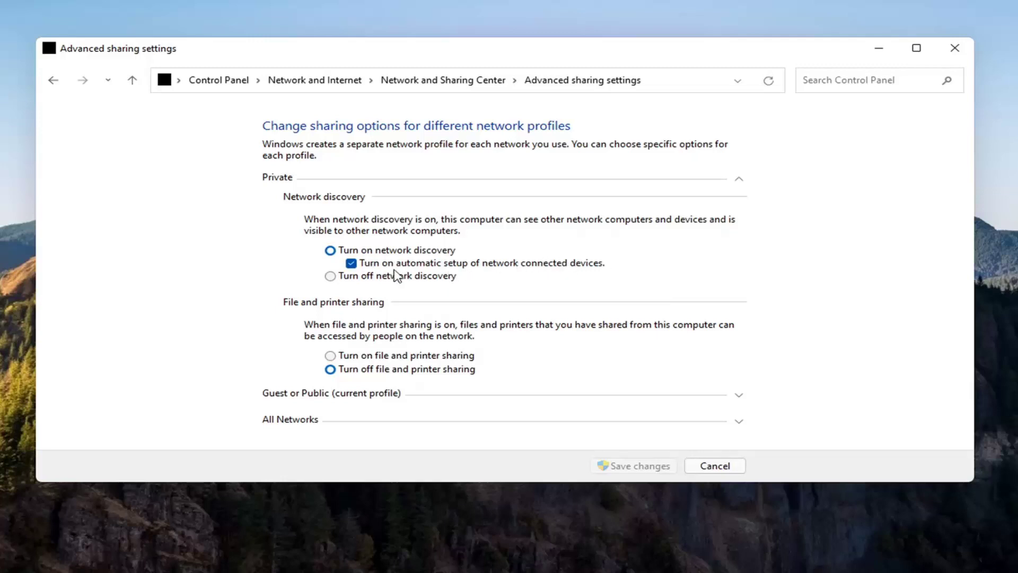
pyautogui.click(330, 356)
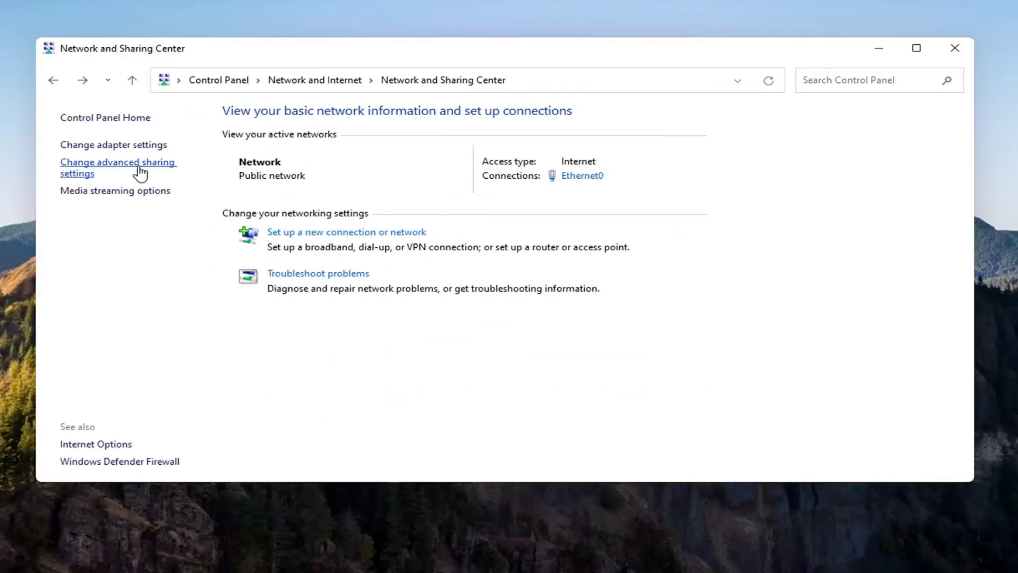
pyautogui.click(139, 173)
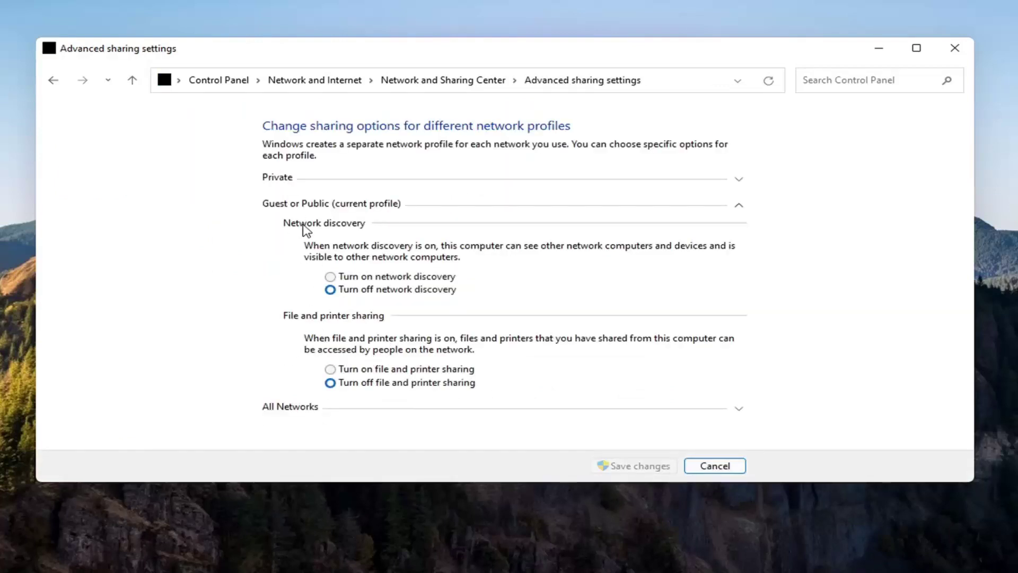
# Step: Verify the Private profile's saved sharing options and close Control Panel
pyautogui.click(303, 204)
pyautogui.click(303, 178)
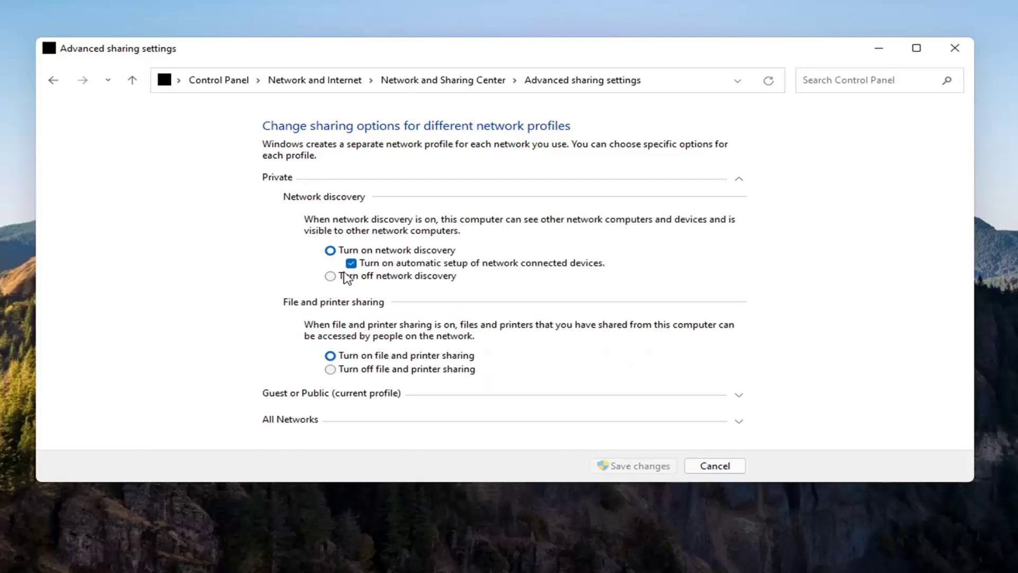
pyautogui.click(467, 182)
pyautogui.click(955, 48)
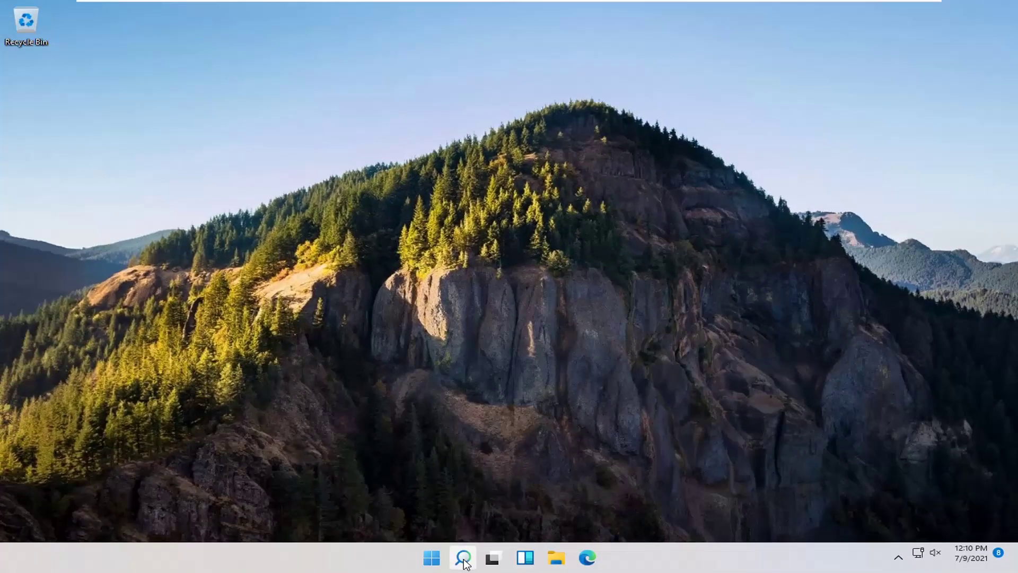
# Step: Launch Services from search and bring up Function Discovery Provider Host's properties
pyautogui.click(464, 559)
pyautogui.write('services')
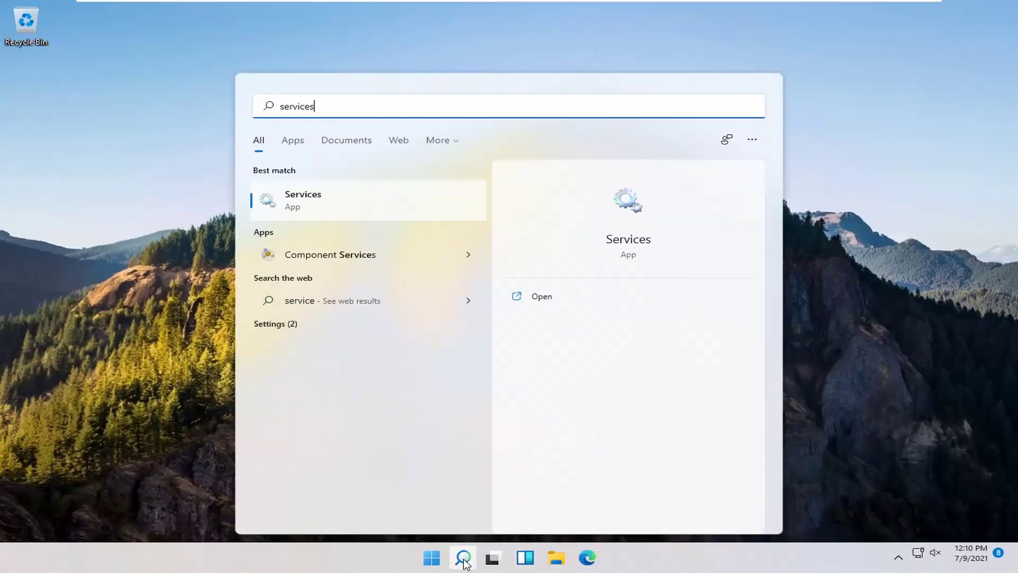
pyautogui.click(299, 202)
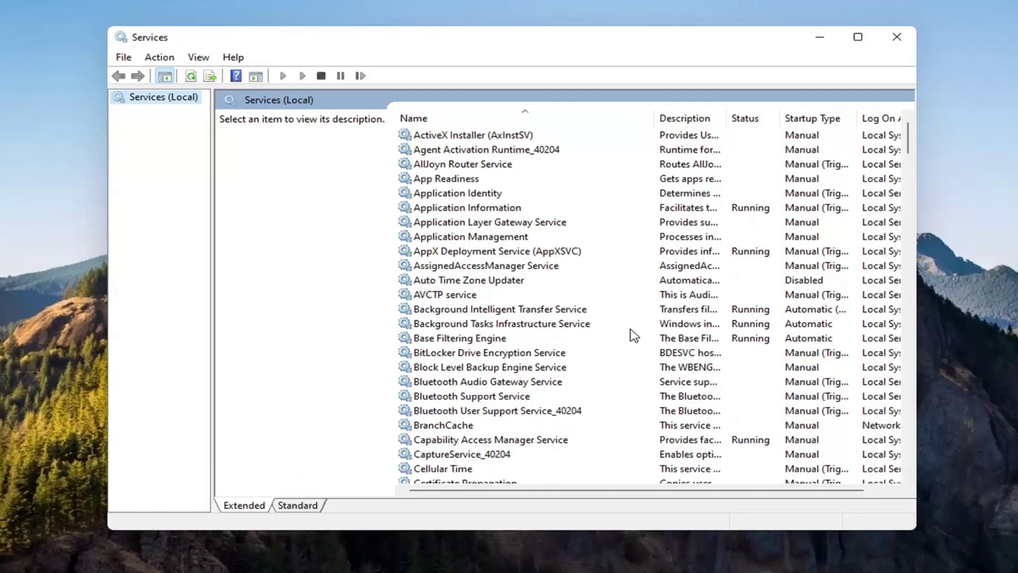
pyautogui.scroll(-6, 630, 336)
pyautogui.scroll(-8, 600, 380)
pyautogui.scroll(-5, 596, 377)
pyautogui.scroll(-1, 572, 379)
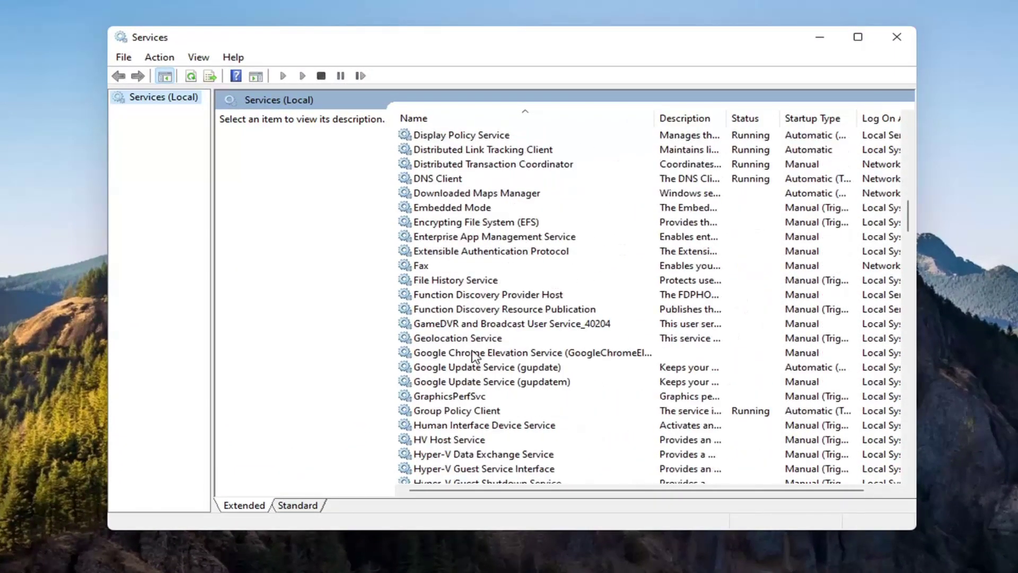
pyautogui.click(493, 295)
pyautogui.doubleClick(500, 295)
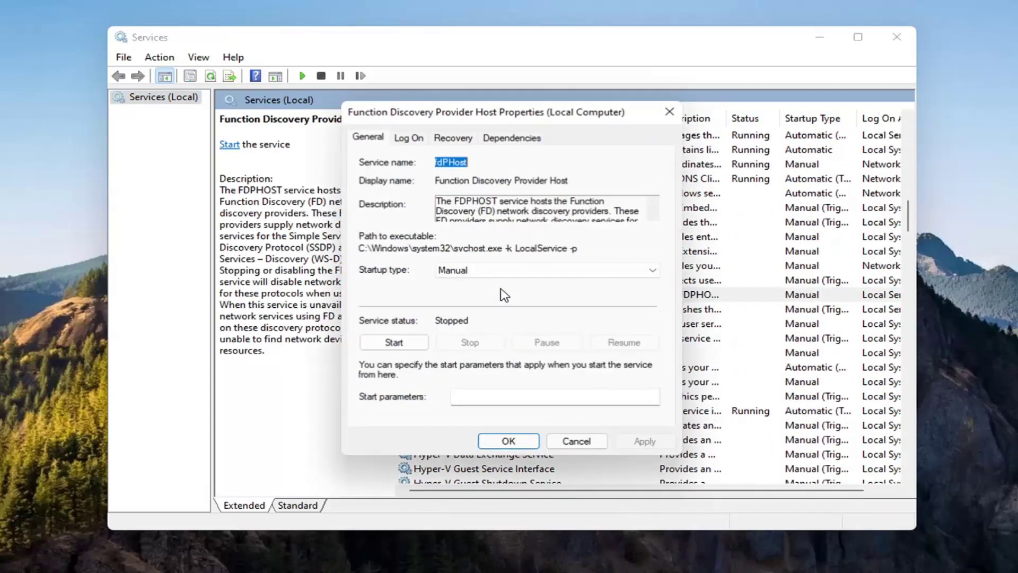
# Step: Set Function Discovery Provider Host to Automatic startup, start it, and apply
pyautogui.click(476, 275)
pyautogui.click(466, 296)
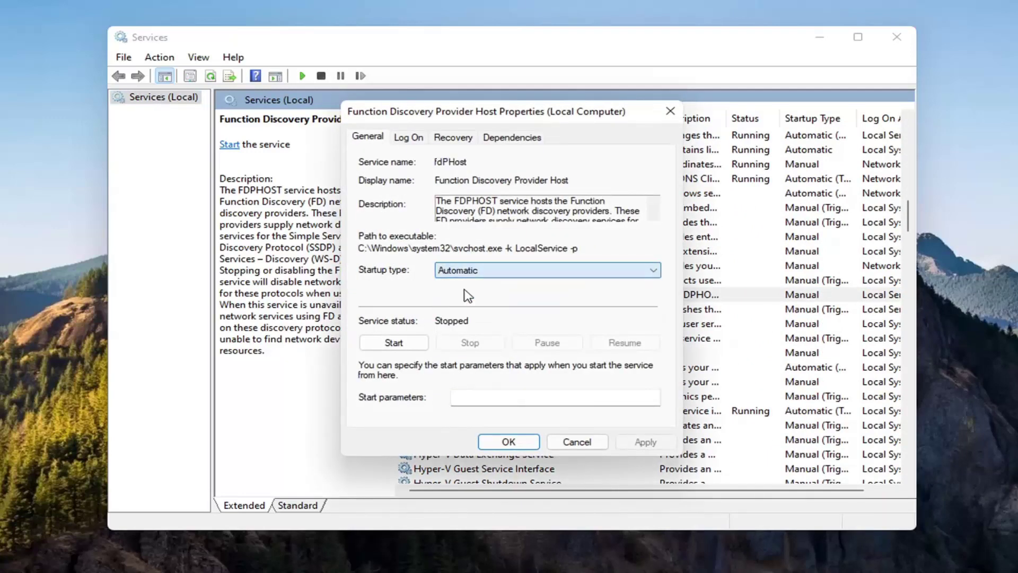
pyautogui.click(398, 342)
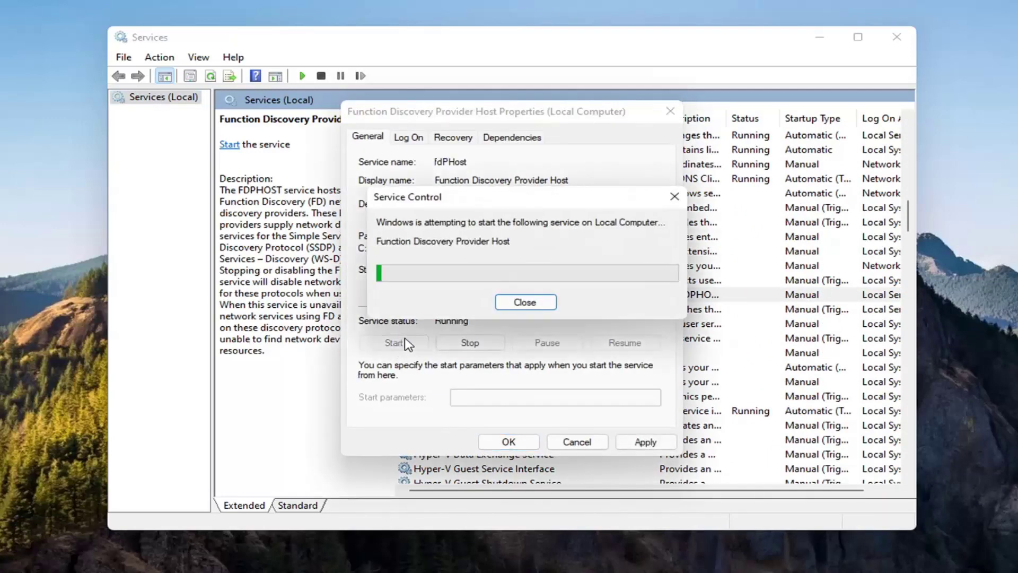
pyautogui.click(633, 443)
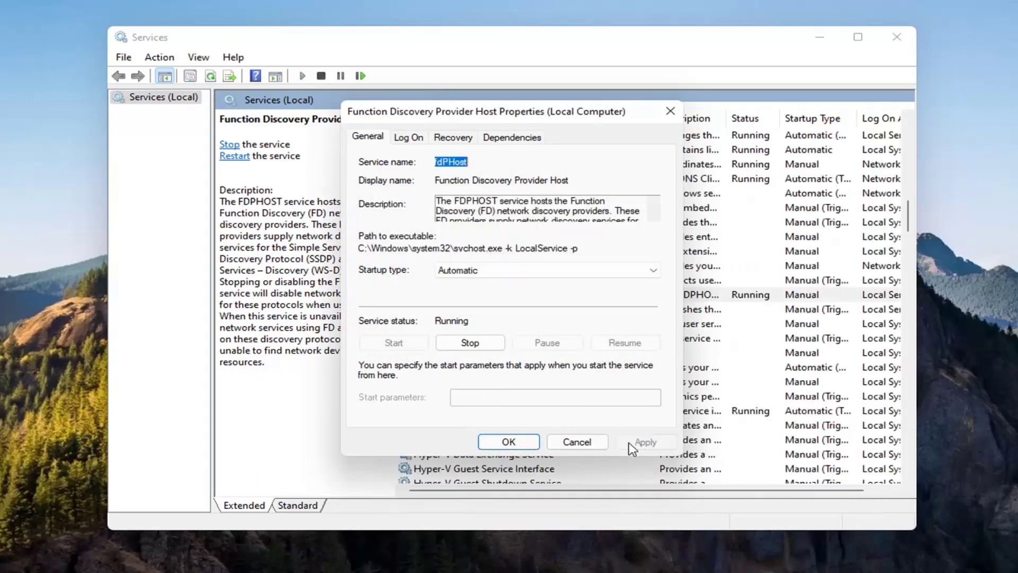
pyautogui.click(509, 441)
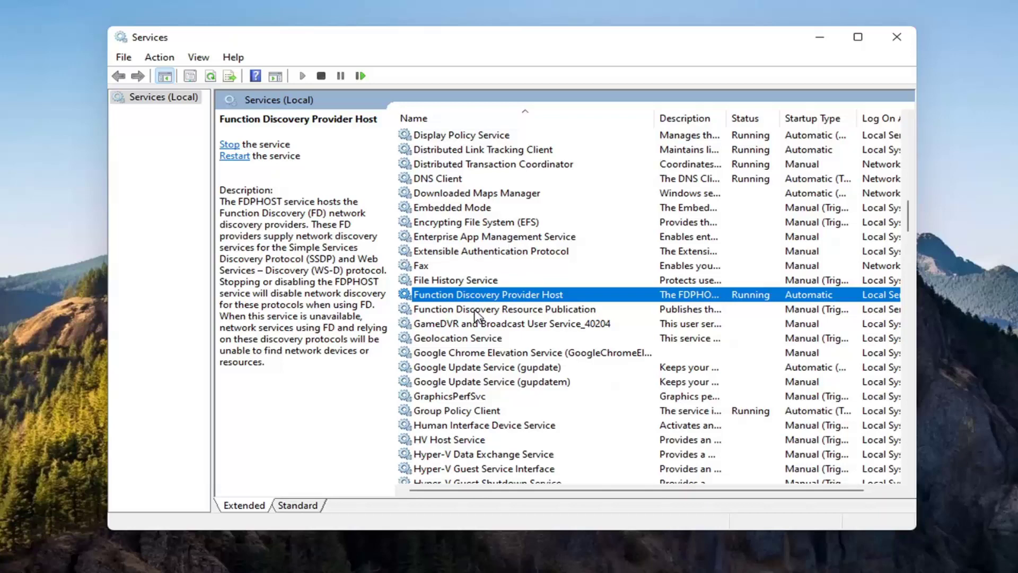
# Step: Set Function Discovery Resource Publication to Automatic startup, start it now, and apply
pyautogui.click(477, 312)
pyautogui.doubleClick(476, 314)
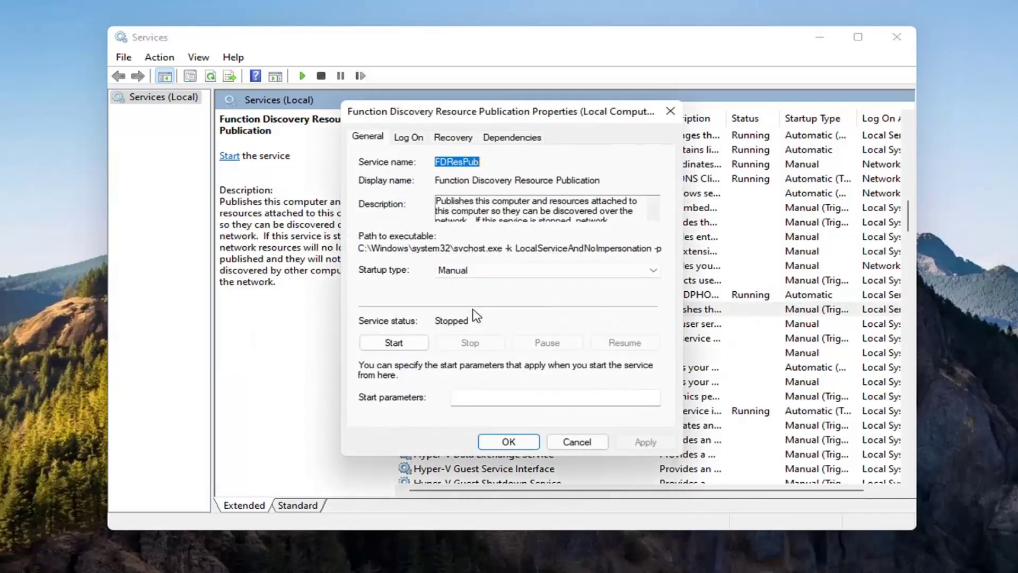
pyautogui.click(484, 273)
pyautogui.click(485, 295)
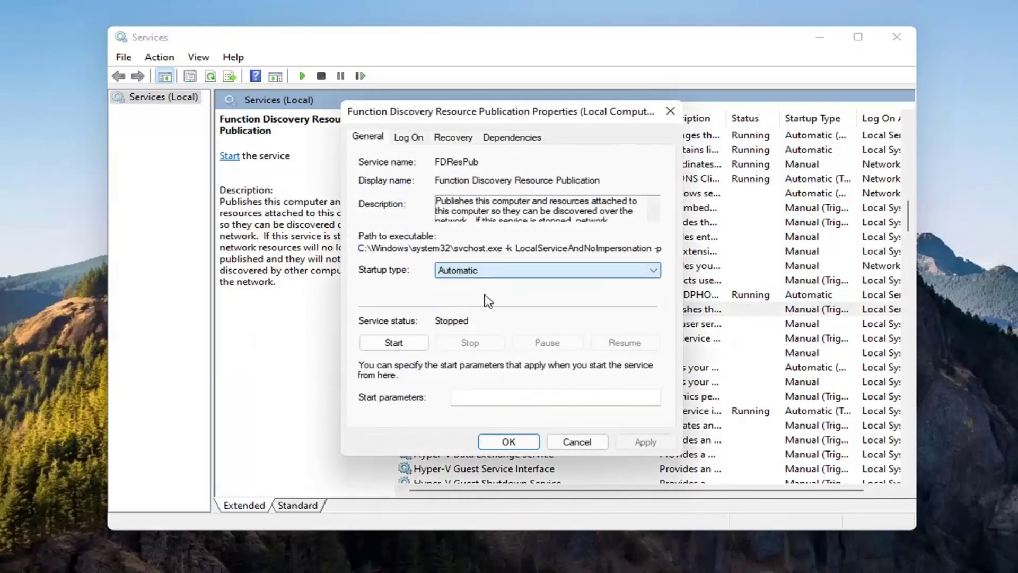
pyautogui.click(394, 343)
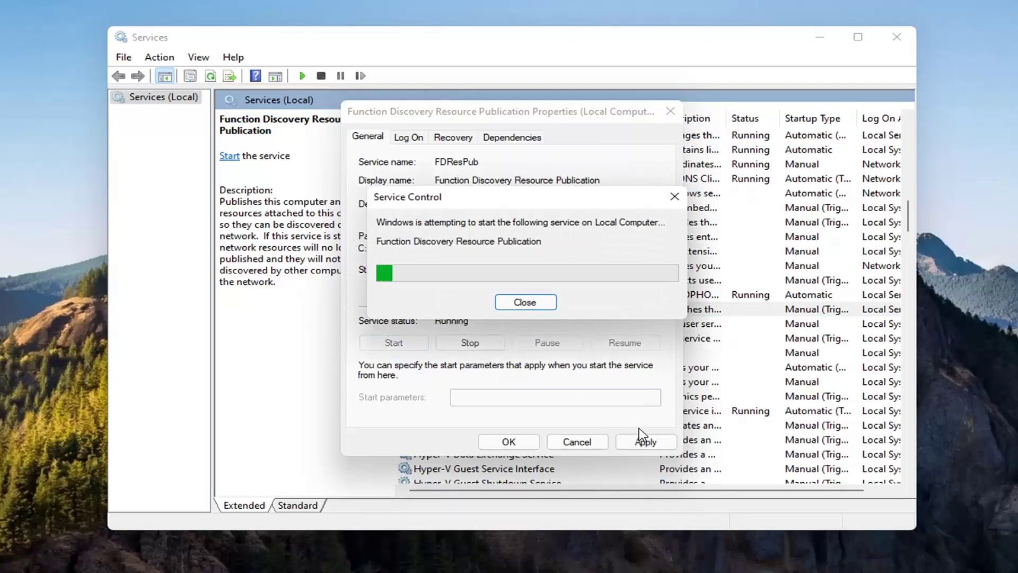
pyautogui.click(645, 442)
pyautogui.click(512, 444)
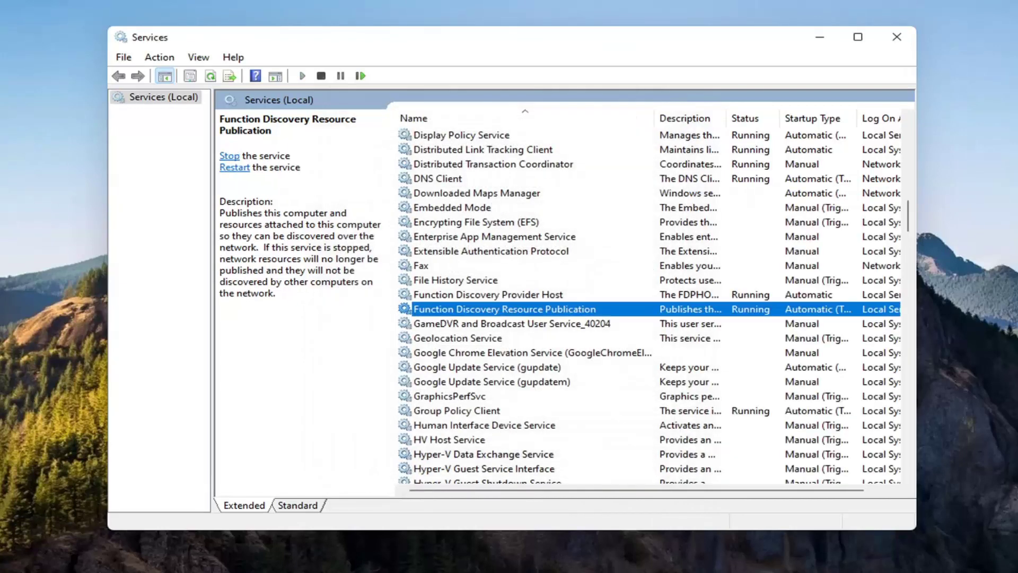
pyautogui.scroll(-5, 535, 356)
pyautogui.scroll(-8, 536, 356)
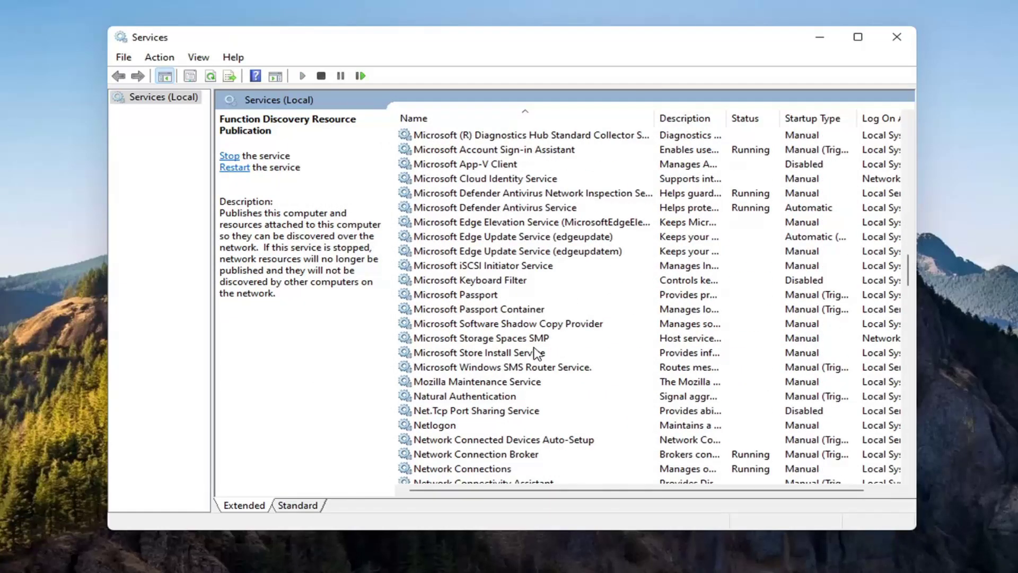
pyautogui.scroll(-2, 510, 373)
pyautogui.scroll(-7, 510, 374)
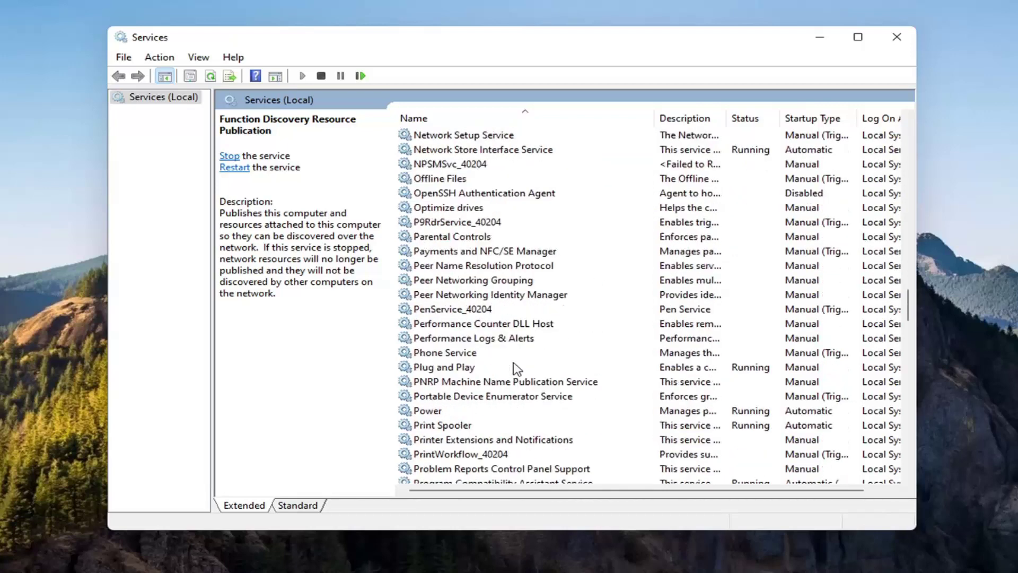
pyautogui.scroll(-4, 514, 368)
pyautogui.scroll(-5, 586, 352)
pyautogui.scroll(-1, 575, 364)
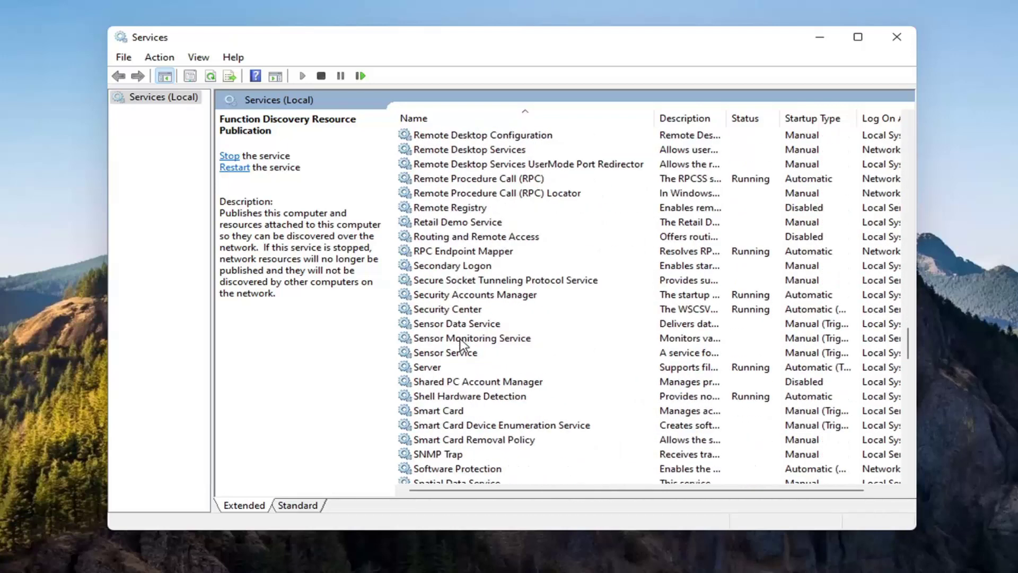
pyautogui.scroll(-2, 448, 353)
# Step: Set the running SSDP Discovery service to Automatic startup and apply
pyautogui.click(445, 427)
pyautogui.scroll(-2, 445, 431)
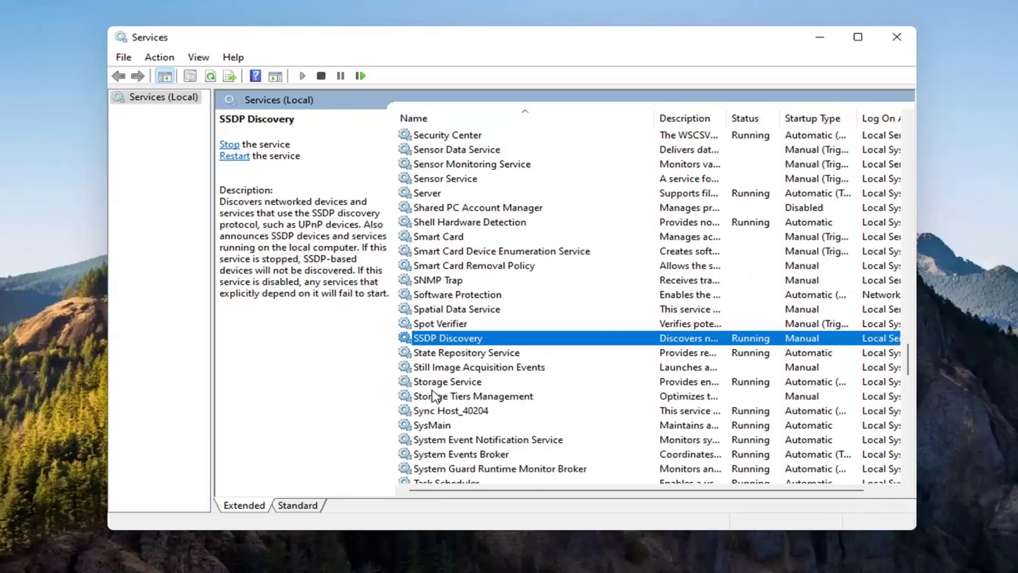
pyautogui.doubleClick(443, 340)
pyautogui.click(447, 271)
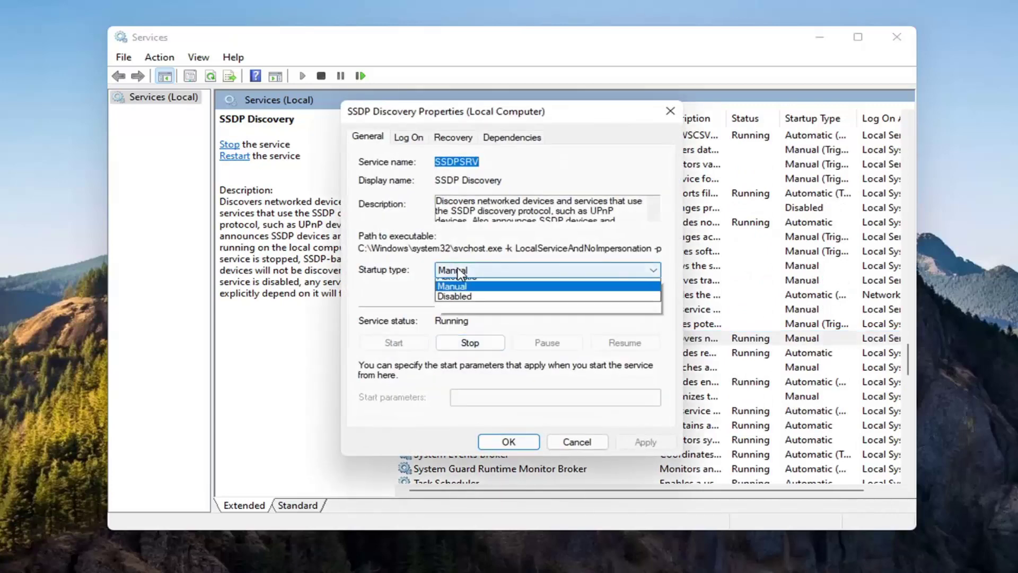
pyautogui.click(454, 296)
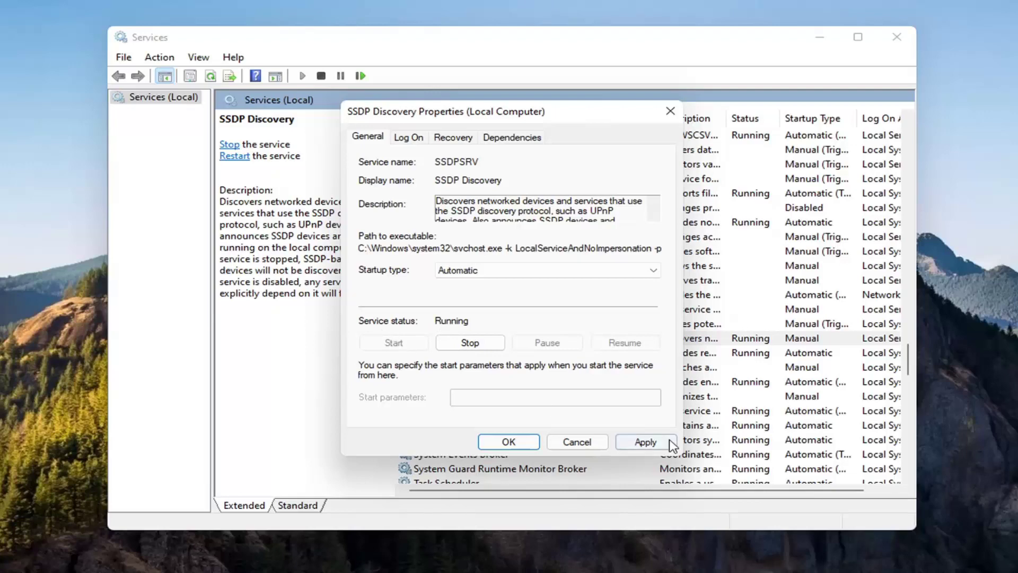
pyautogui.click(644, 441)
pyautogui.click(510, 442)
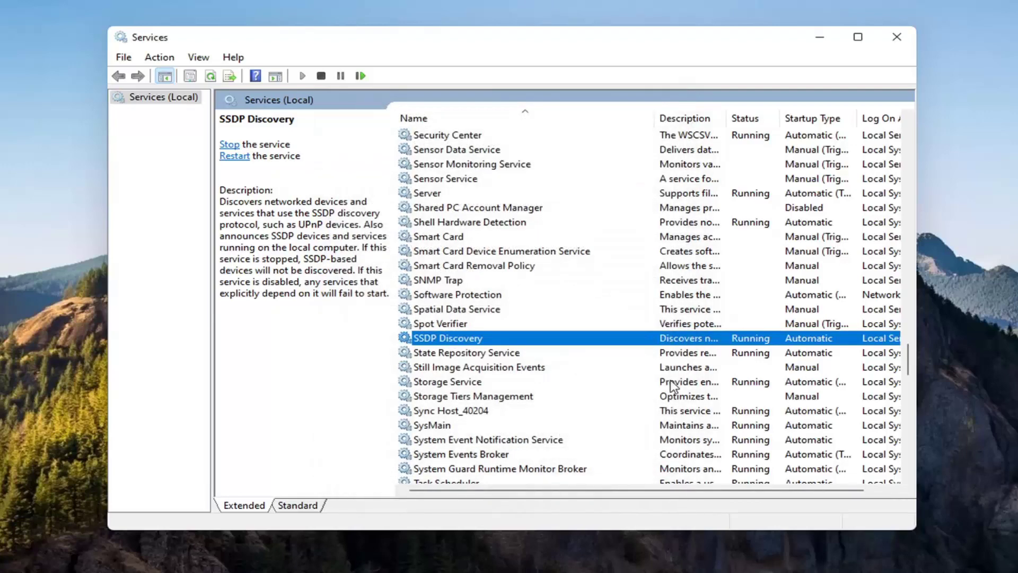
pyautogui.scroll(-2, 520, 360)
pyautogui.scroll(-3, 521, 362)
pyautogui.scroll(-1, 521, 363)
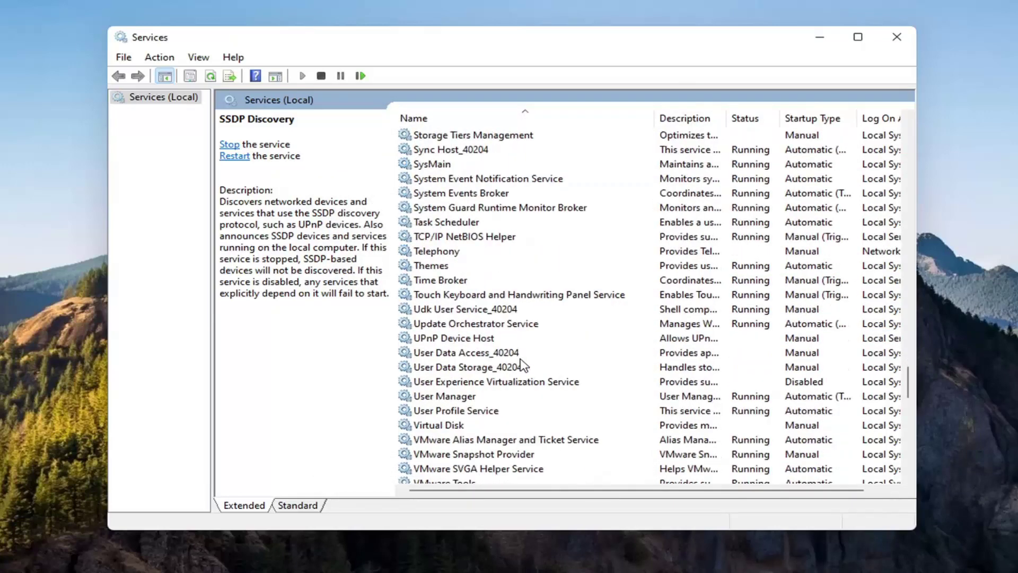
# Step: Set UPnP Device Host to Automatic startup, start it now, and apply
pyautogui.click(448, 339)
pyautogui.doubleClick(457, 344)
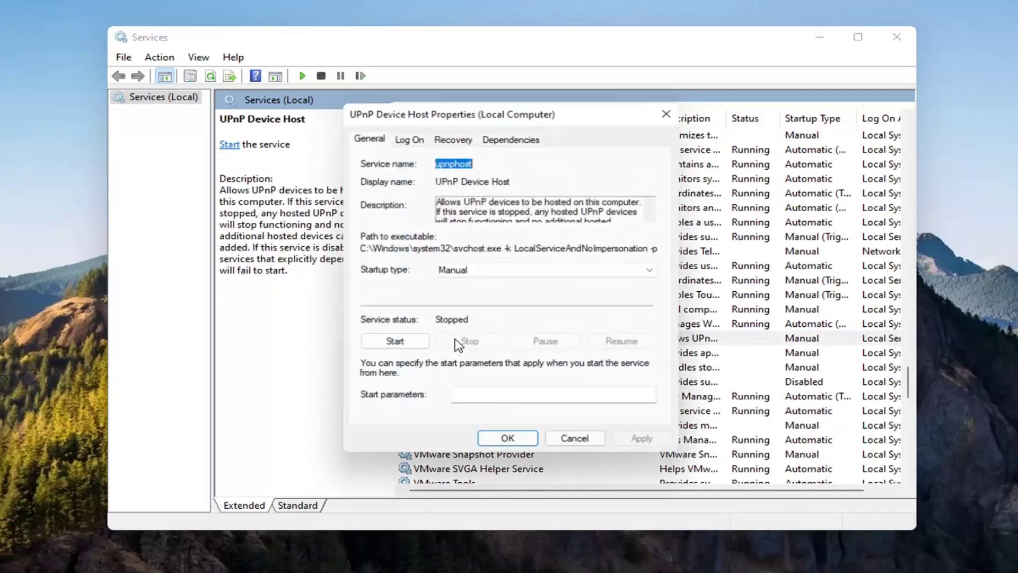
pyautogui.click(465, 271)
pyautogui.click(464, 295)
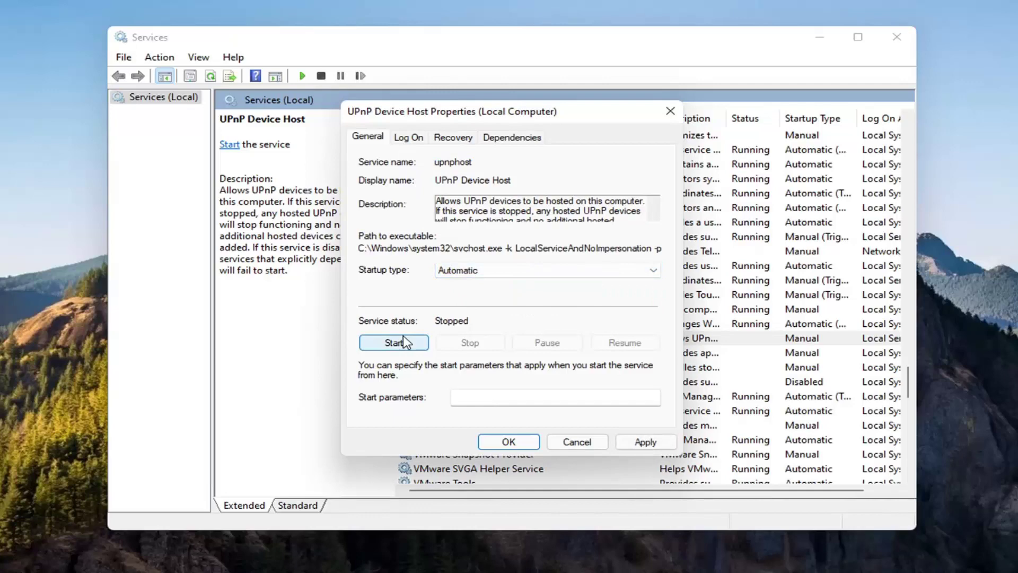
pyautogui.click(420, 340)
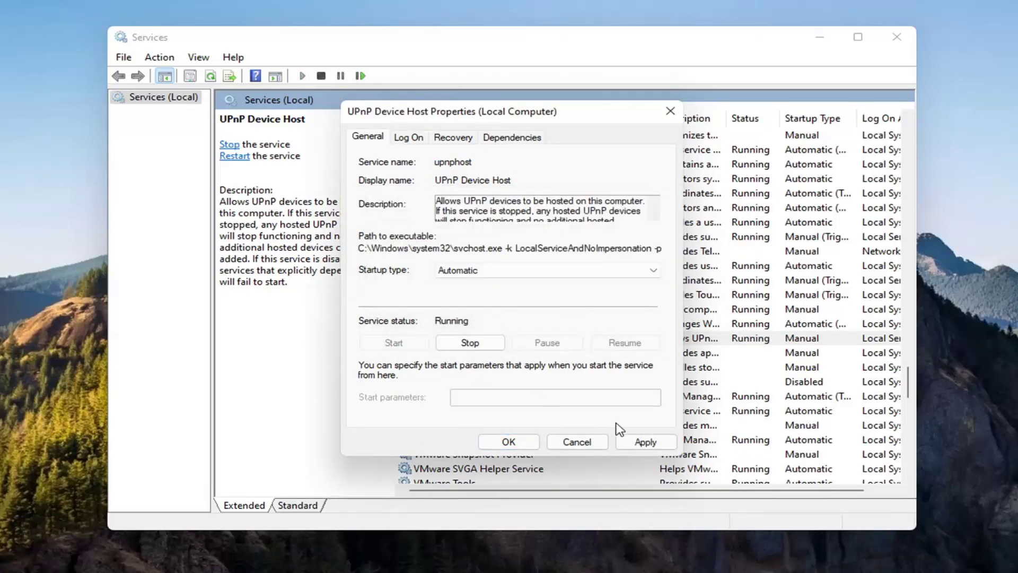
pyautogui.click(645, 442)
pyautogui.click(506, 443)
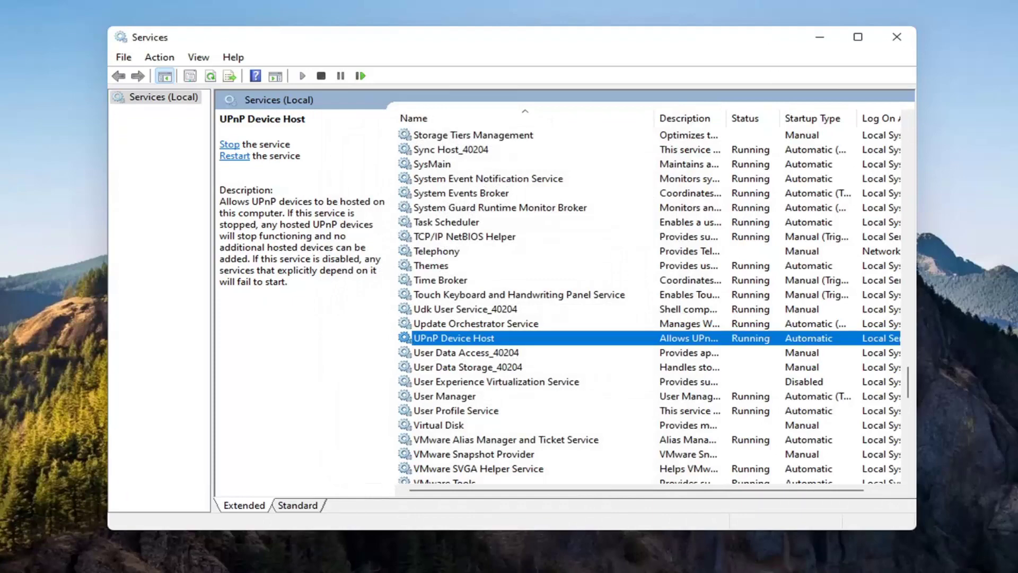
# Step: Close Services and bring up the Start power menu to restart the PC
pyautogui.click(897, 36)
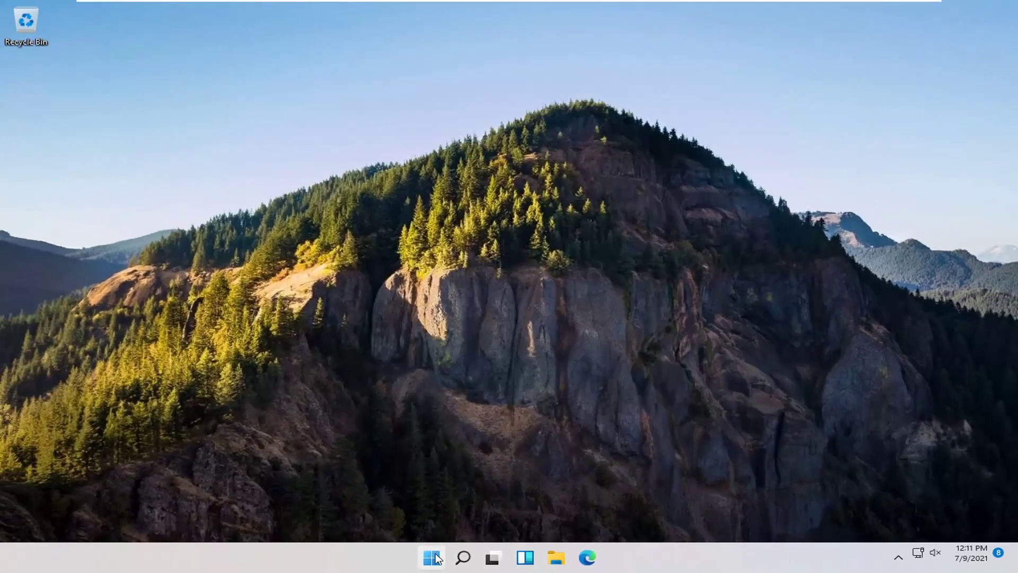
pyautogui.rightClick(436, 560)
pyautogui.moveTo(419, 506)
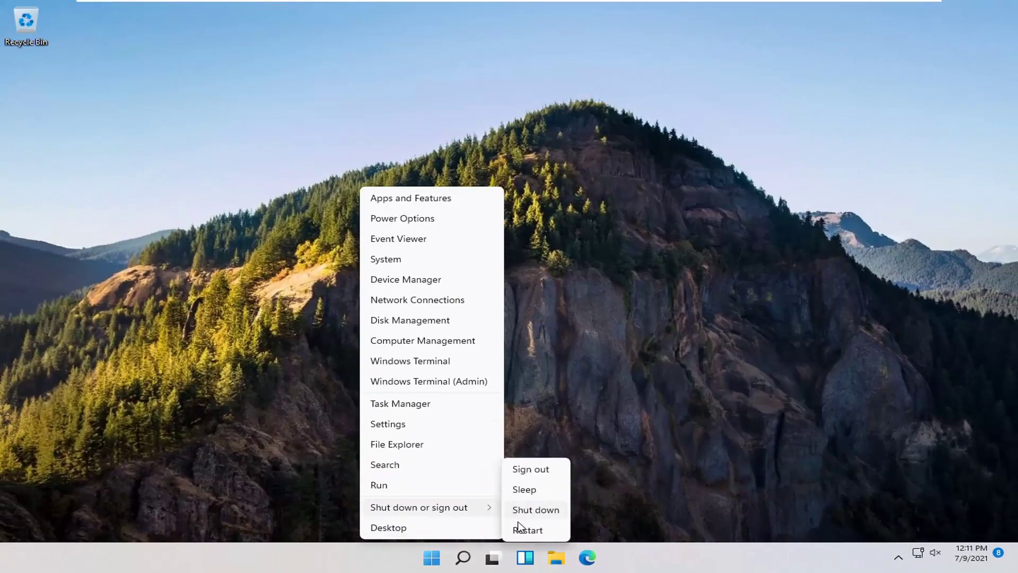